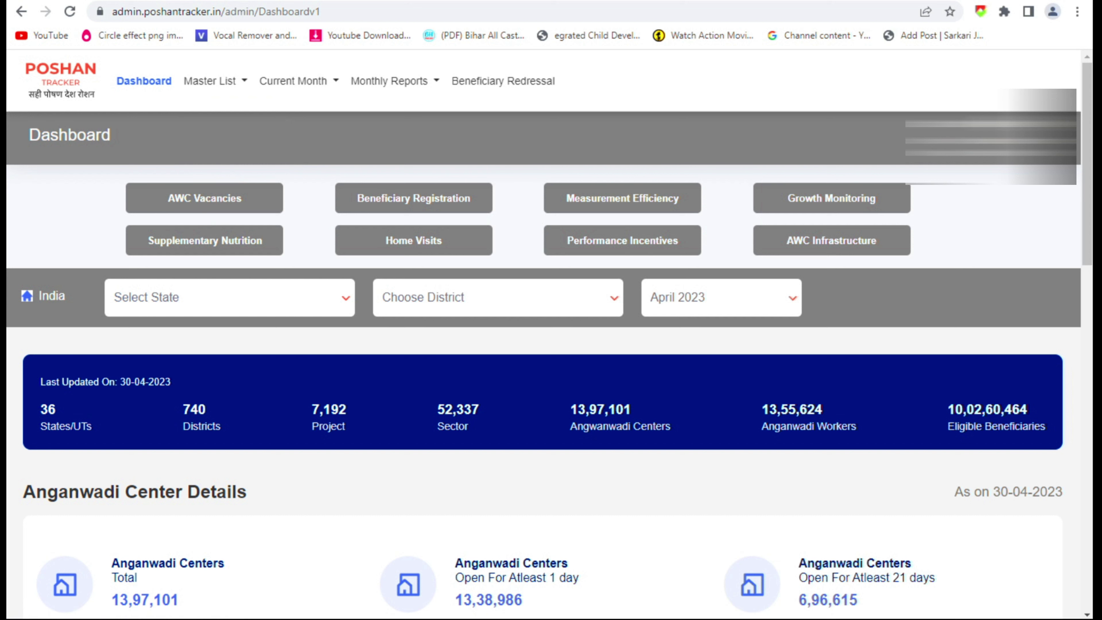
Open the Beneficiary report from the master lists
{"action": "mouse_move", "coordinate": [197, 81]}
{"action": "left_click", "coordinate": [216, 166]}
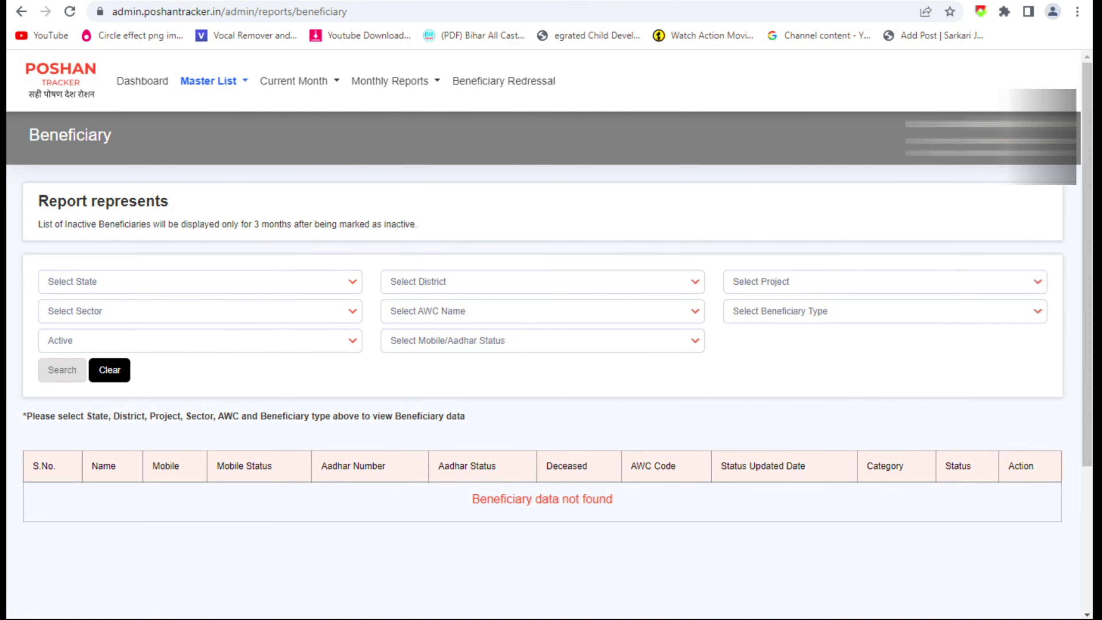
Examine the report's state, district, AWC name, beneficiary type and active/inactive status filters without changing them
{"action": "left_click", "coordinate": [199, 281]}
{"action": "left_click", "coordinate": [199, 281]}
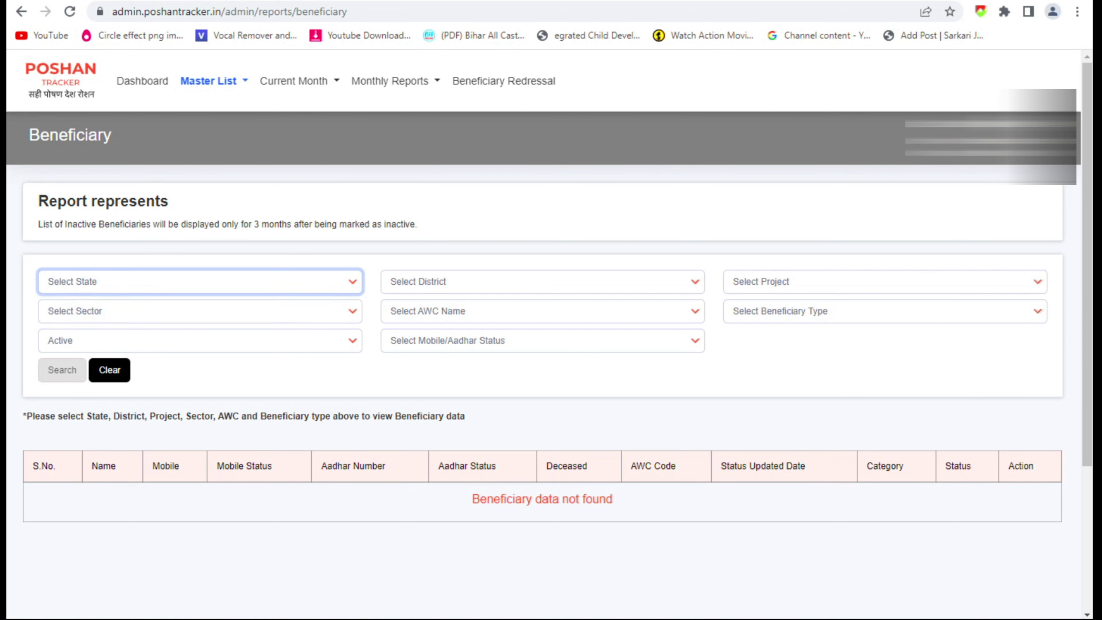
{"action": "left_click", "coordinate": [542, 282]}
{"action": "left_click", "coordinate": [541, 281]}
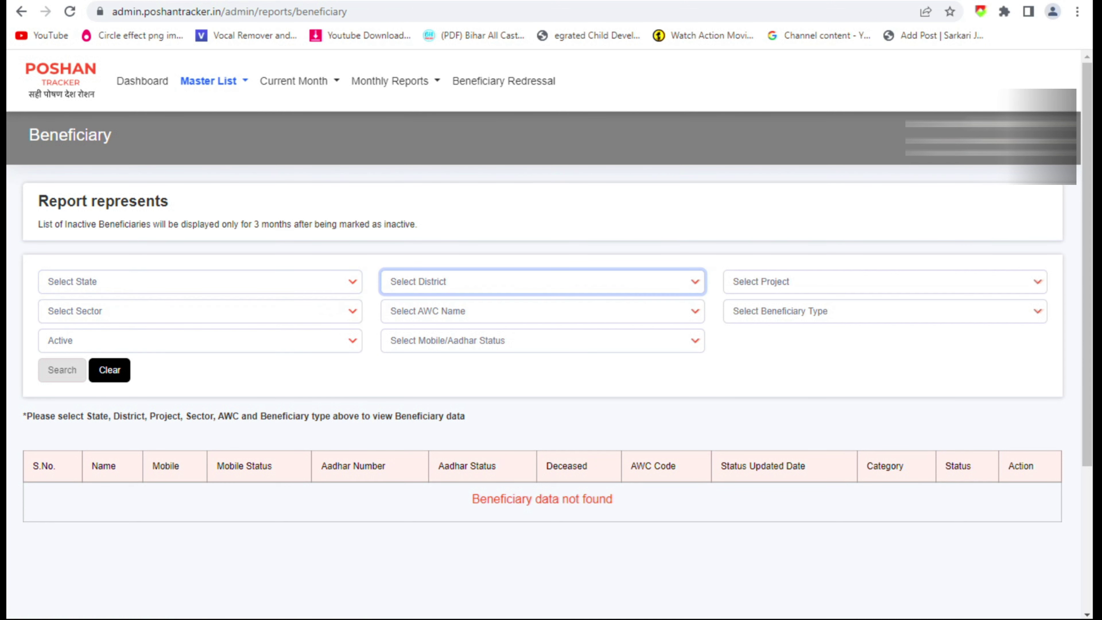
{"action": "left_click", "coordinate": [542, 311]}
{"action": "left_click", "coordinate": [541, 310]}
{"action": "left_click", "coordinate": [884, 310]}
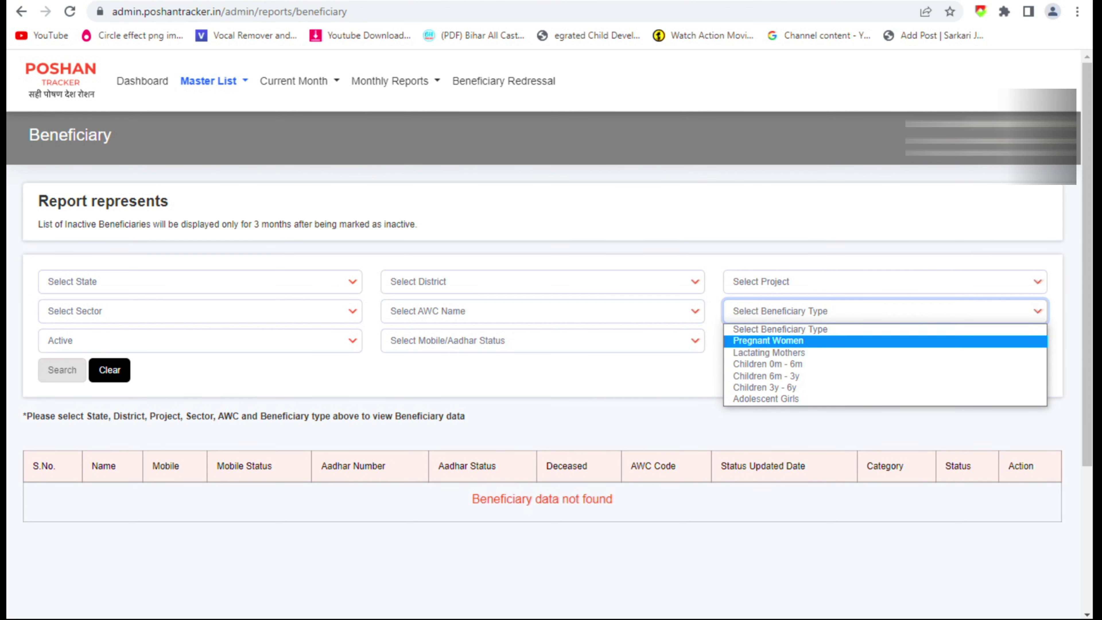
{"action": "key", "text": "Escape"}
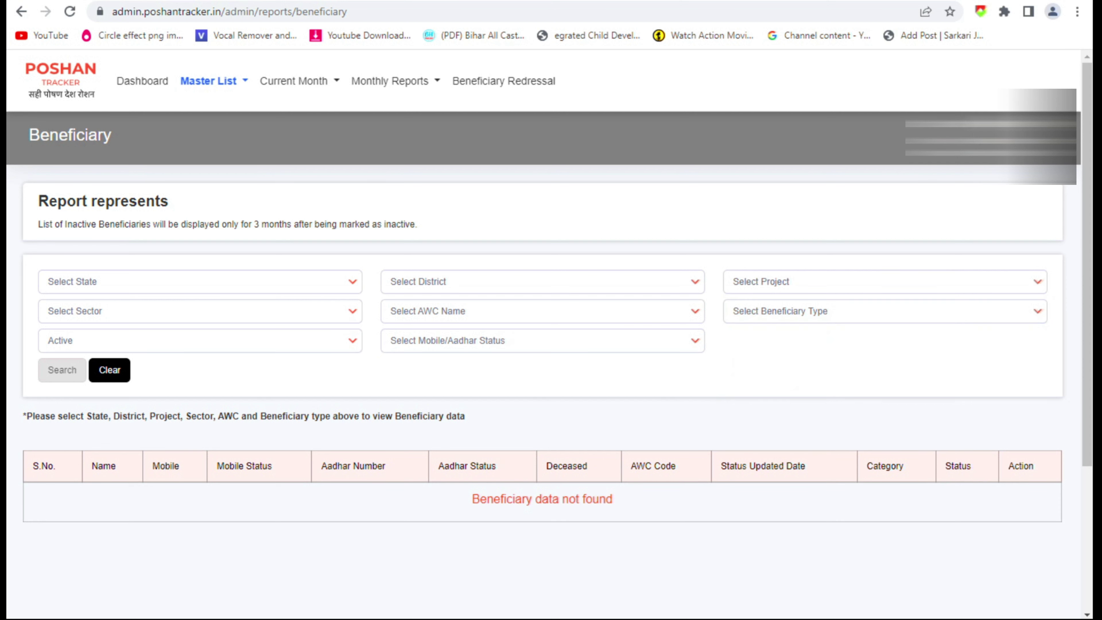
{"action": "left_click", "coordinate": [200, 340]}
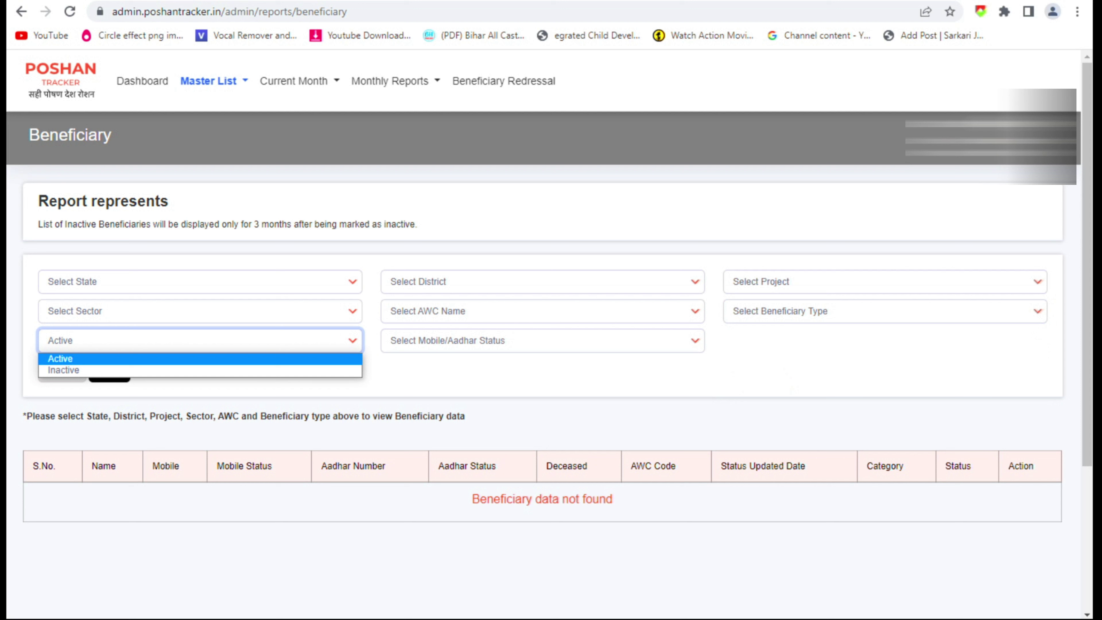
{"action": "key", "text": "Escape"}
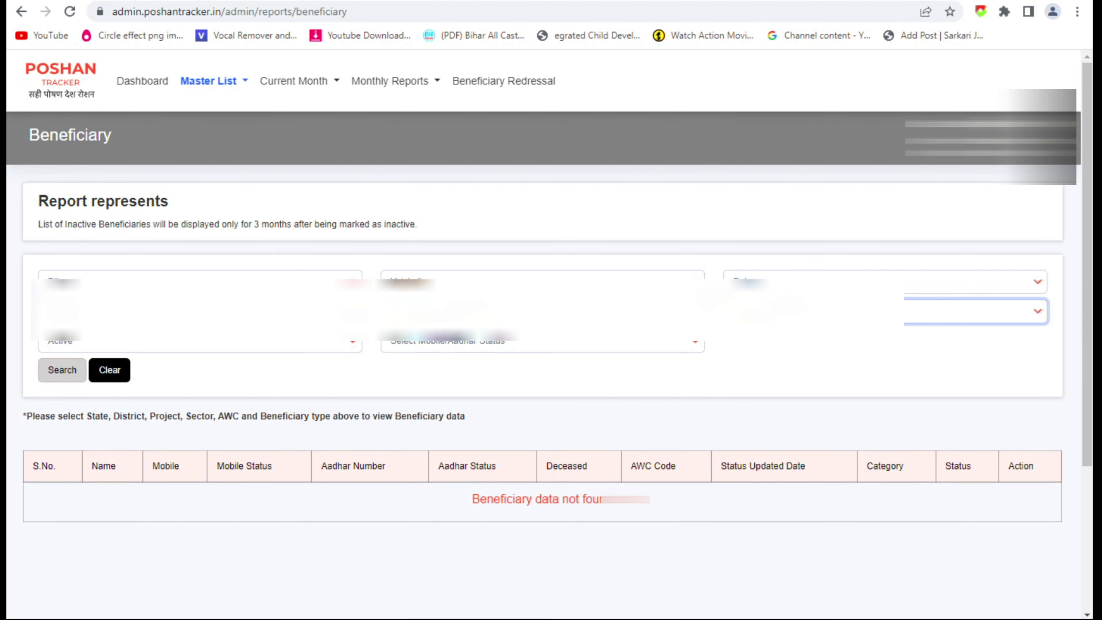
Run the search for active children aged 3y - 6y at the selected anganwadi centre
{"action": "left_click", "coordinate": [62, 369]}
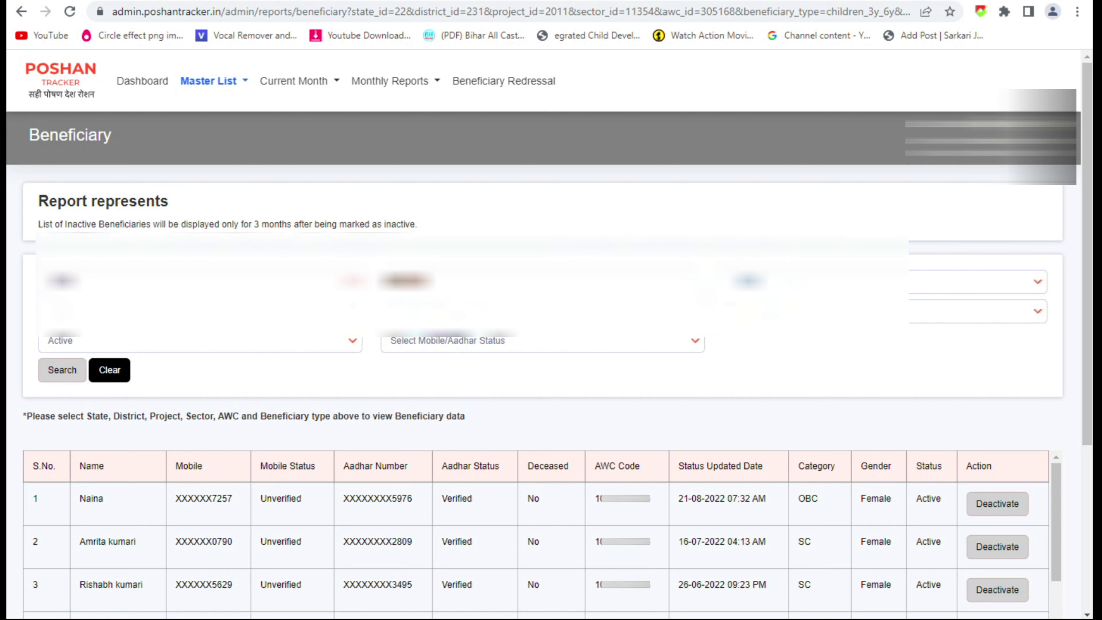
{"action": "scroll", "coordinate": [549, 342], "scroll_direction": "down", "scroll_amount": 1}
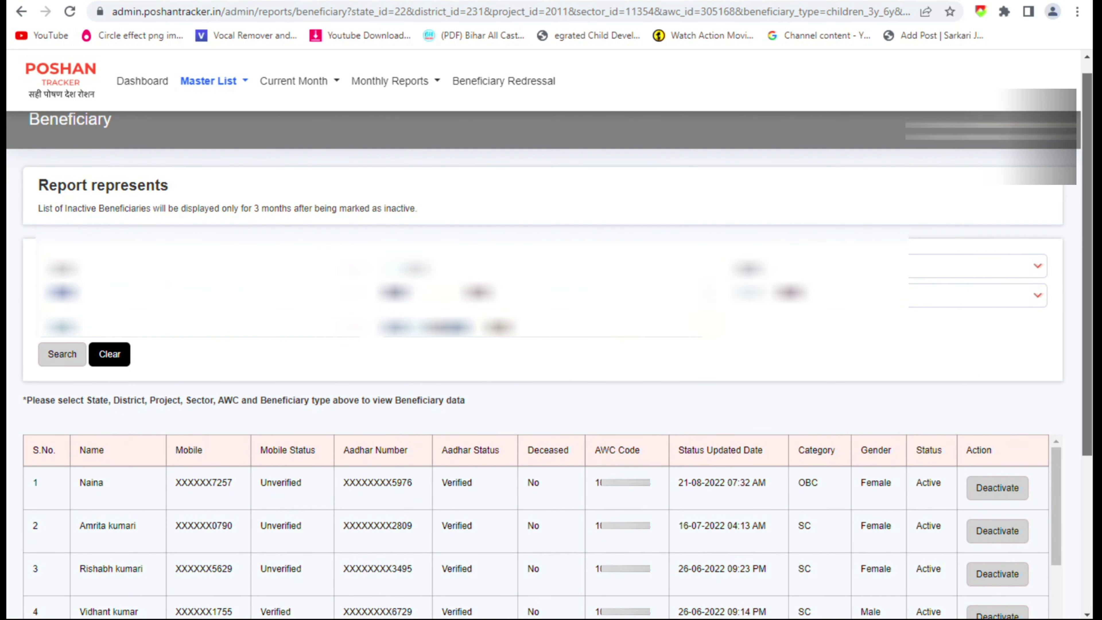
{"action": "scroll", "coordinate": [549, 342], "scroll_direction": "down", "scroll_amount": 1}
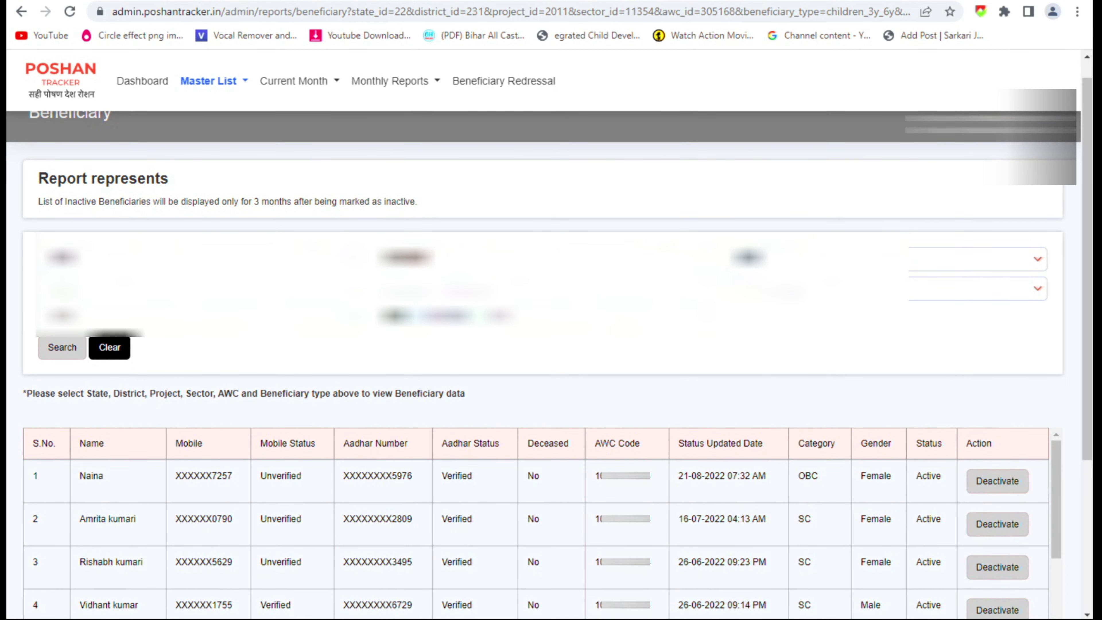
Examine the name, mobile number and mobile status columns, using the second beneficiary's row as the example
{"action": "left_click_drag", "start_coordinate": [79, 443], "coordinate": [104, 476]}
{"action": "left_click_drag", "start_coordinate": [80, 519], "coordinate": [137, 519]}
{"action": "left_click_drag", "start_coordinate": [175, 443], "coordinate": [202, 443]}
{"action": "left_click_drag", "start_coordinate": [176, 519], "coordinate": [232, 518]}
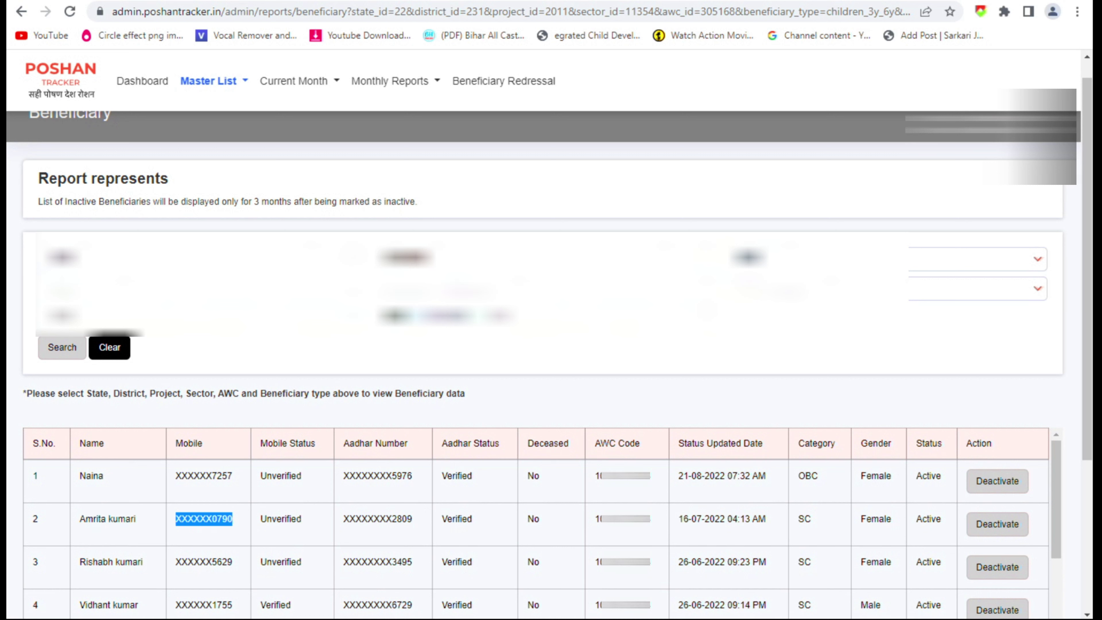
{"action": "left_click_drag", "start_coordinate": [261, 443], "coordinate": [315, 443]}
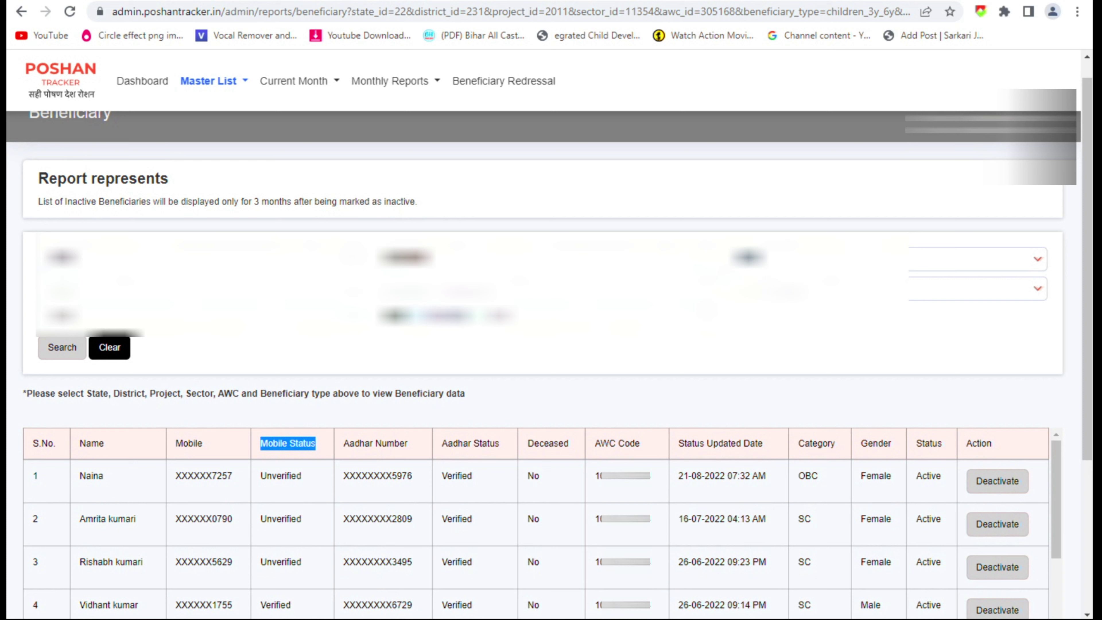
{"action": "left_click_drag", "start_coordinate": [260, 519], "coordinate": [301, 519]}
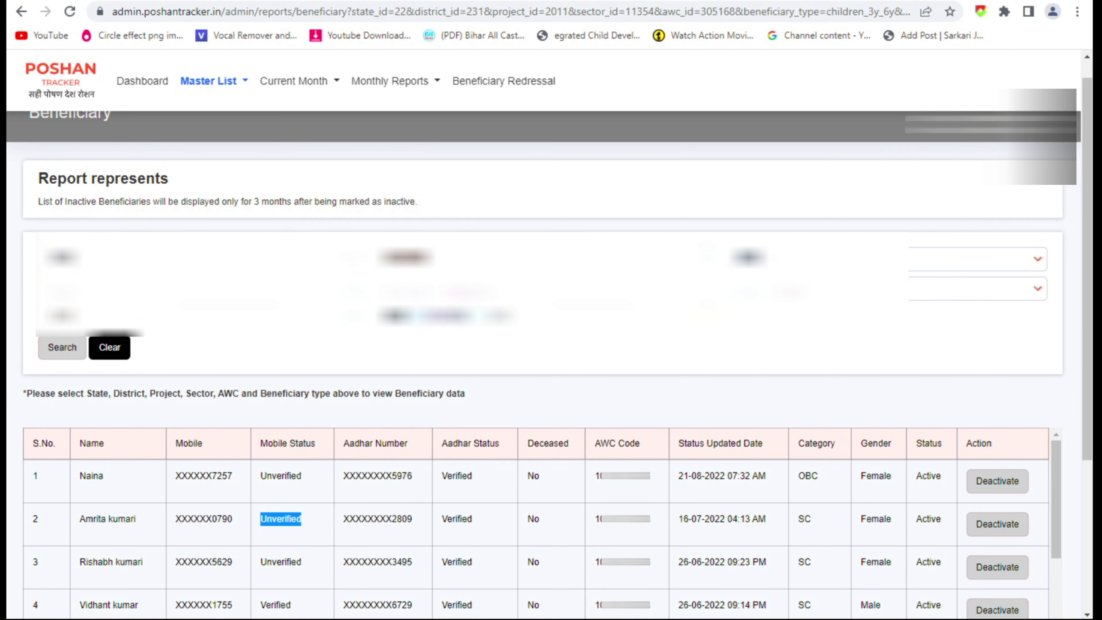
Examine the second beneficiary's Aadhar number and Aadhar status, plus the table's Action column
{"action": "left_click_drag", "start_coordinate": [343, 443], "coordinate": [407, 443]}
{"action": "left_click_drag", "start_coordinate": [344, 518], "coordinate": [412, 519]}
{"action": "left_click_drag", "start_coordinate": [447, 442], "coordinate": [495, 443]}
{"action": "left_click_drag", "start_coordinate": [442, 519], "coordinate": [472, 518]}
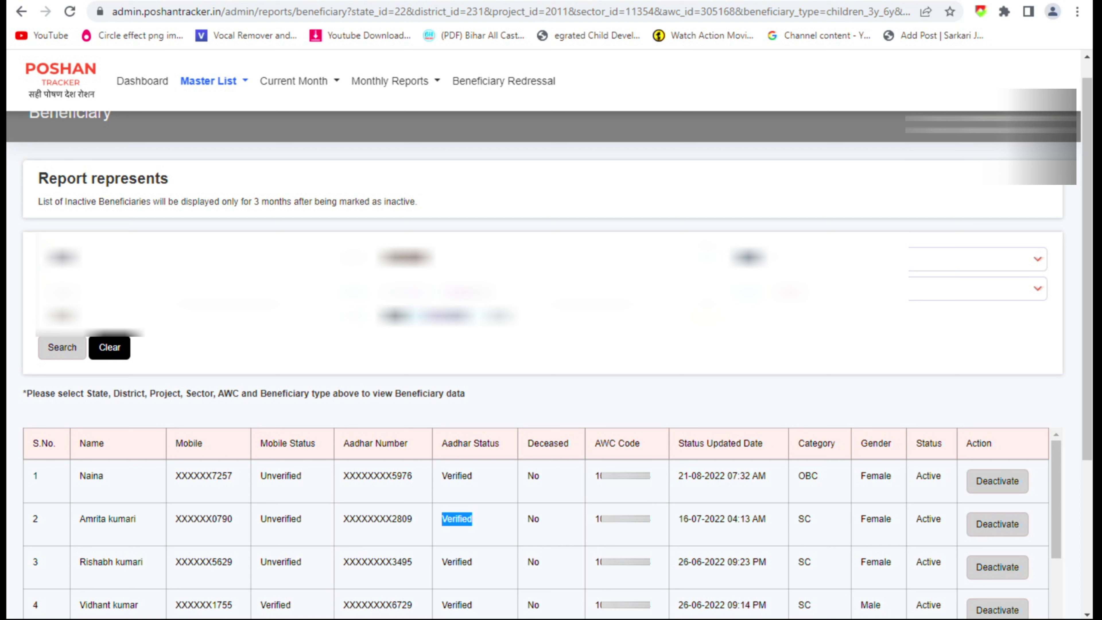
{"action": "left_click_drag", "start_coordinate": [993, 443], "coordinate": [942, 476]}
{"action": "left_click_drag", "start_coordinate": [994, 443], "coordinate": [966, 443]}
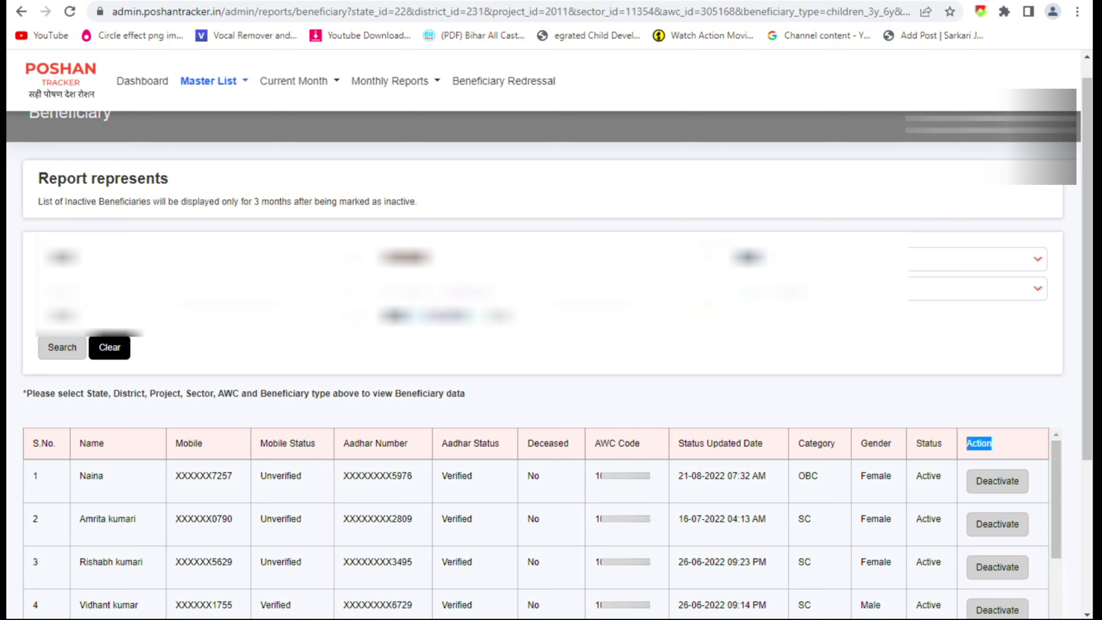
{"action": "left_click", "coordinate": [967, 443]}
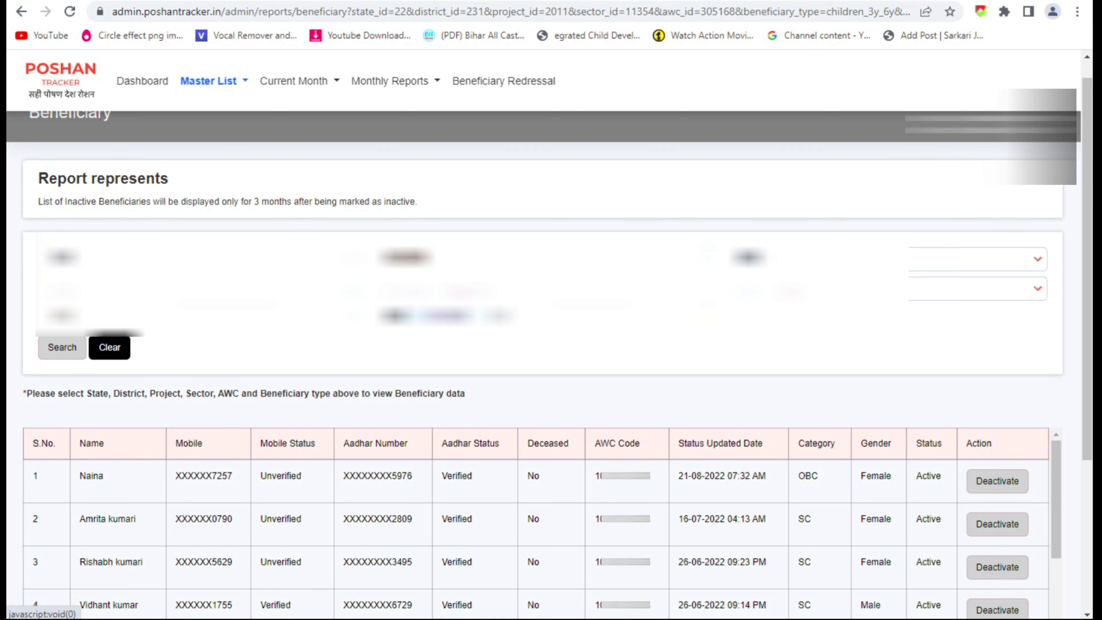
Review the deactivation warning and the reason form for the first listed beneficiary, and close the form without submitting
{"action": "left_click", "coordinate": [997, 481]}
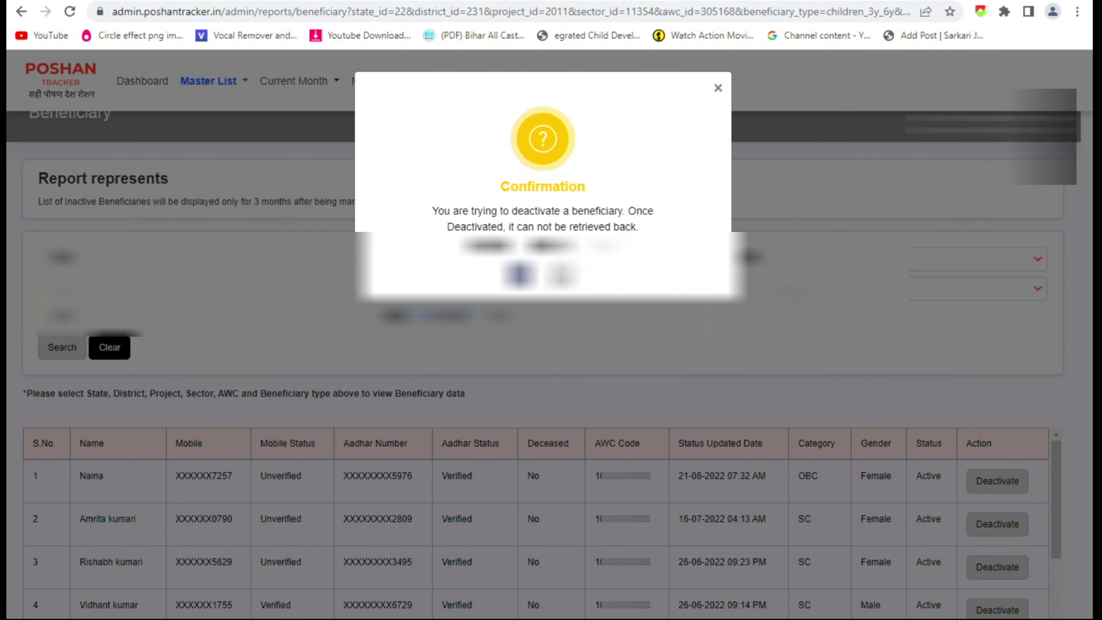
{"action": "left_click_drag", "start_coordinate": [432, 211], "coordinate": [564, 245]}
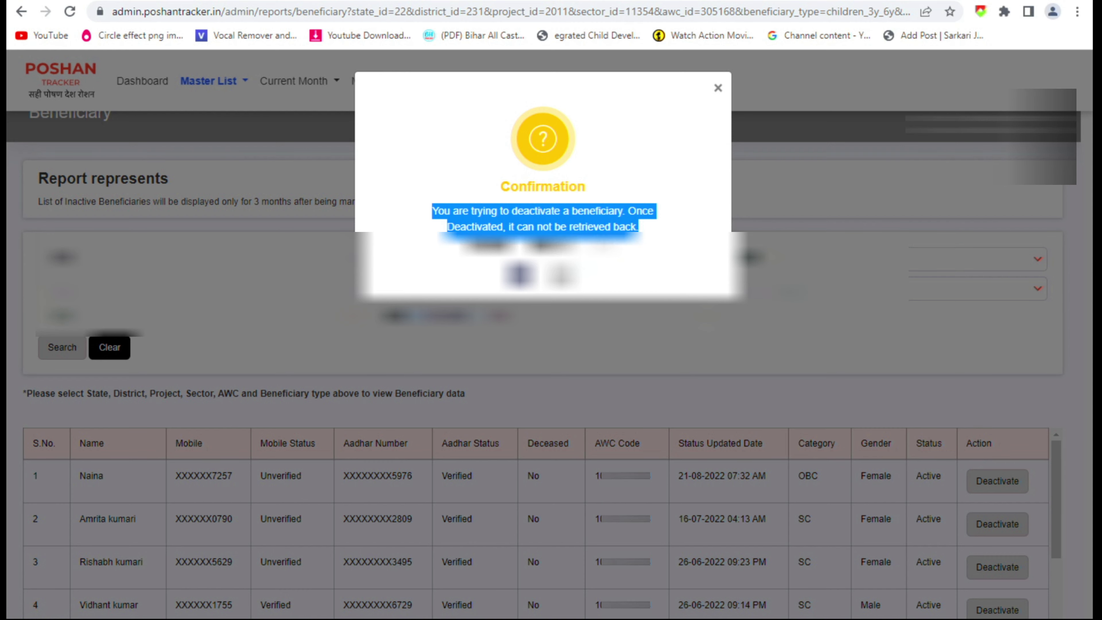
{"action": "left_click", "coordinate": [603, 246]}
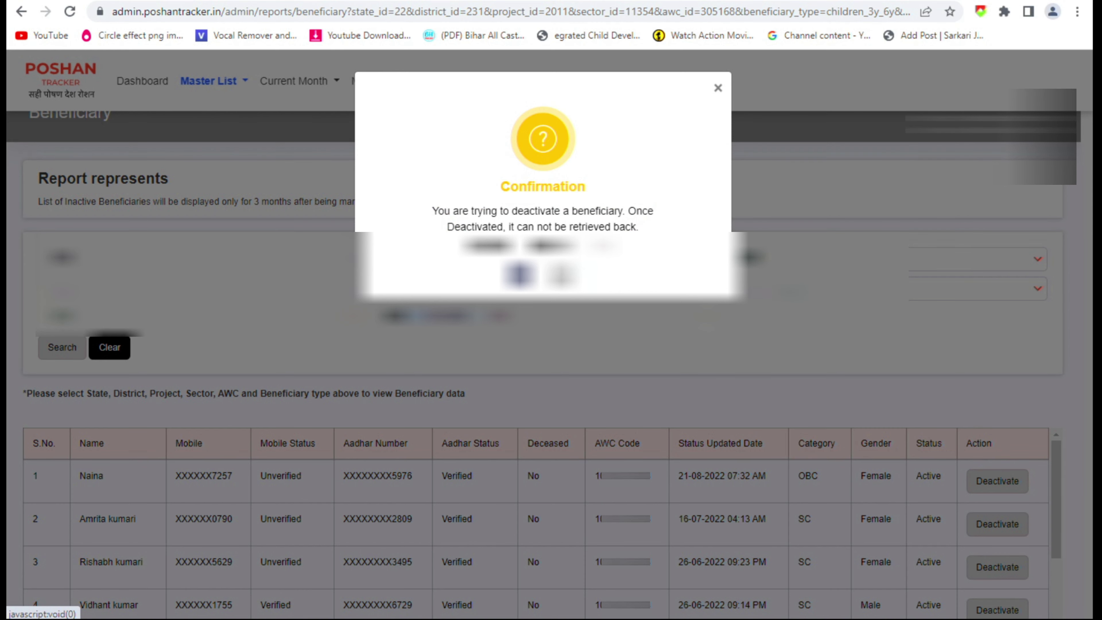
{"action": "left_click", "coordinate": [519, 275]}
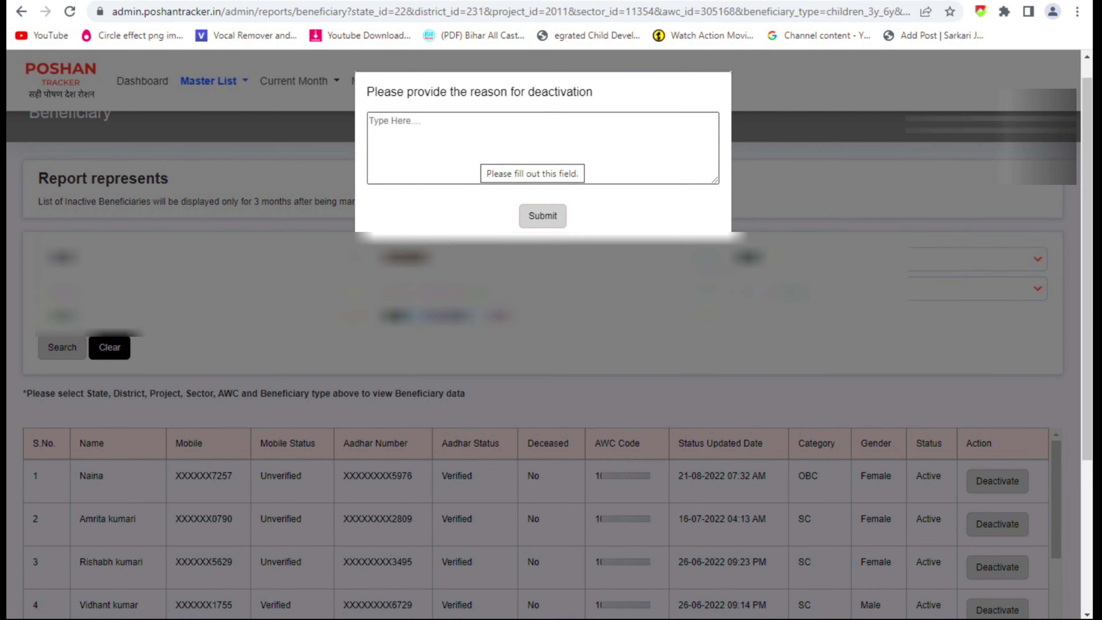
{"action": "left_click_drag", "start_coordinate": [368, 91], "coordinate": [460, 91]}
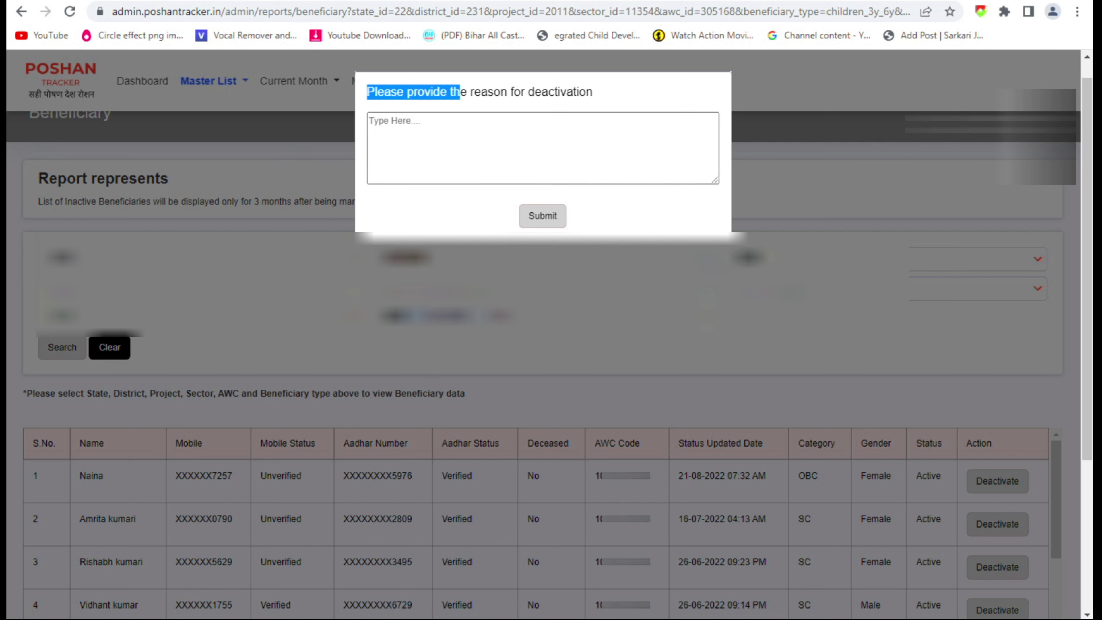
{"action": "left_click_drag", "start_coordinate": [592, 92], "coordinate": [367, 92]}
{"action": "left_click", "coordinate": [369, 120]}
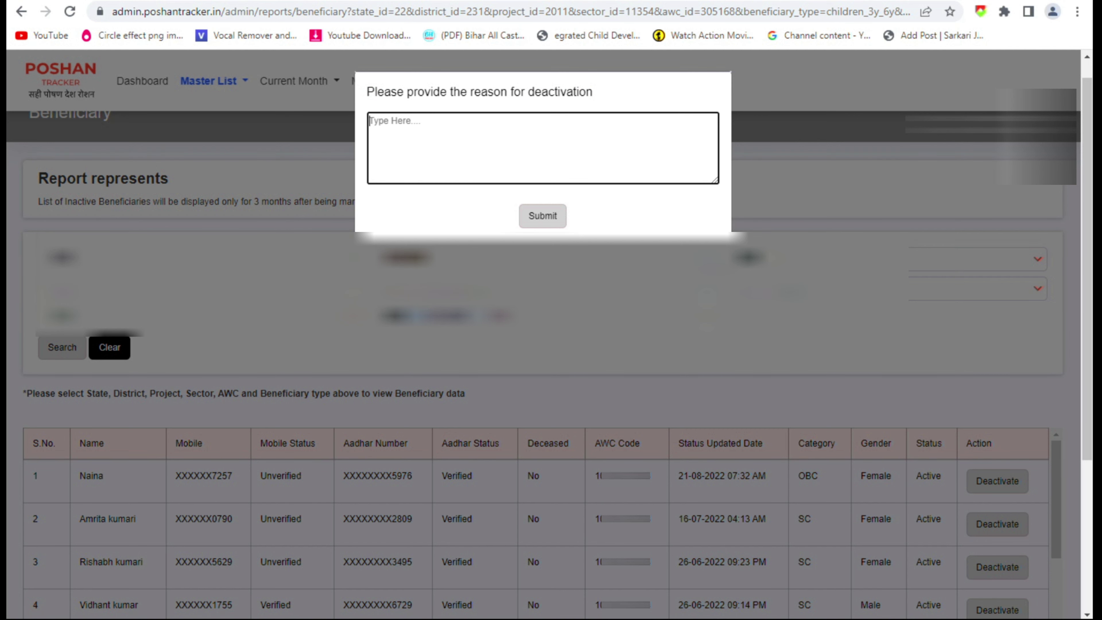
{"action": "key", "text": "Escape"}
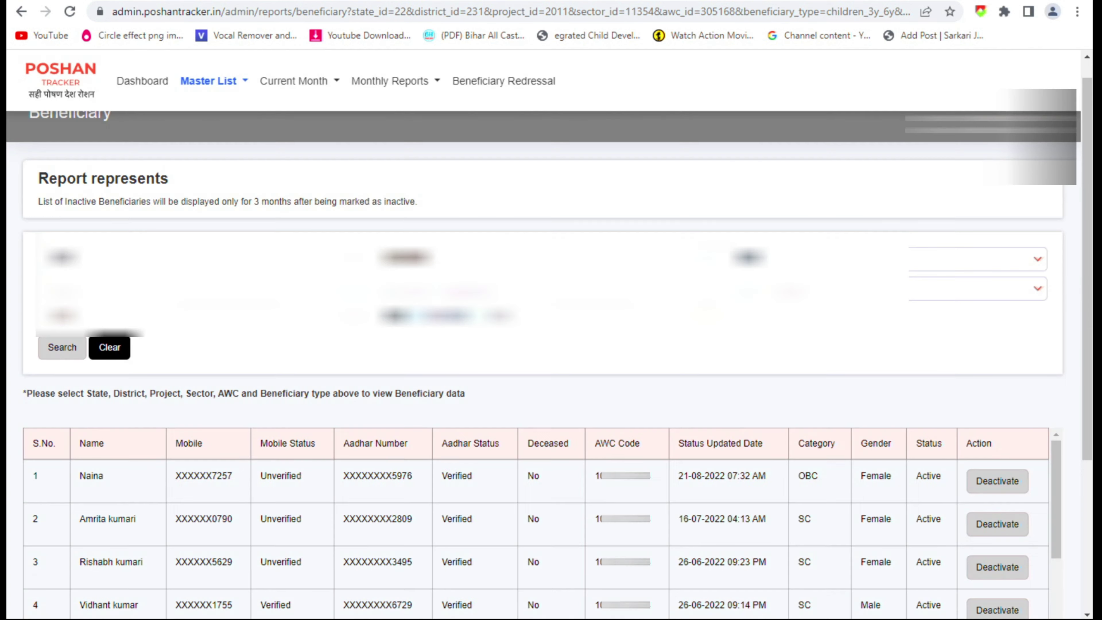